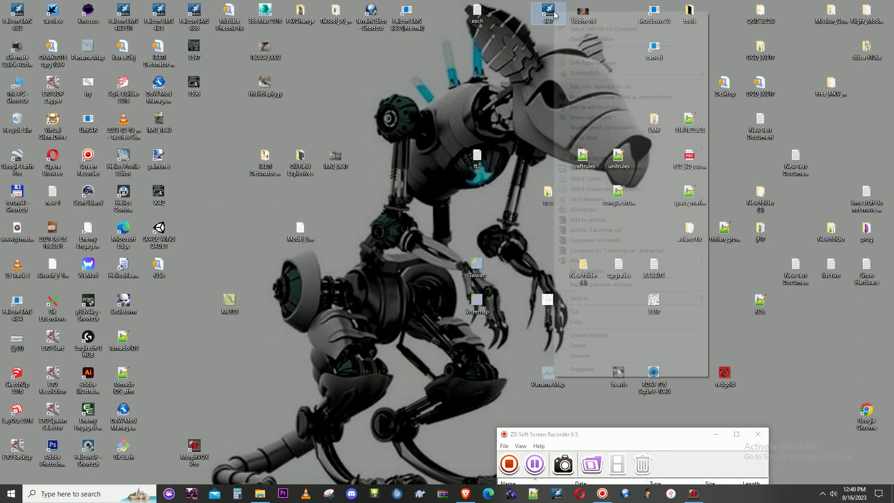
Go to the Falcon BMS 4.37 Data folder and bring up the Add-On Vietnam folder's menu
{"action": "left_click", "coordinate": [582, 39]}
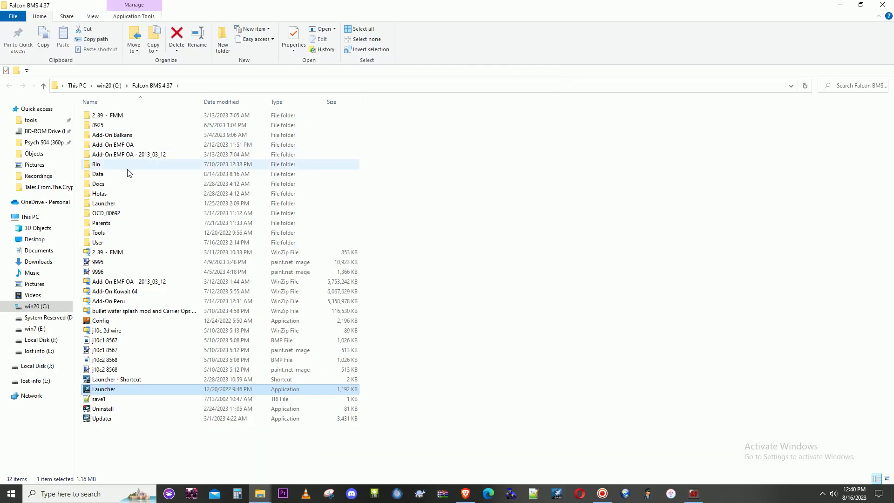
{"action": "double_click", "coordinate": [122, 174]}
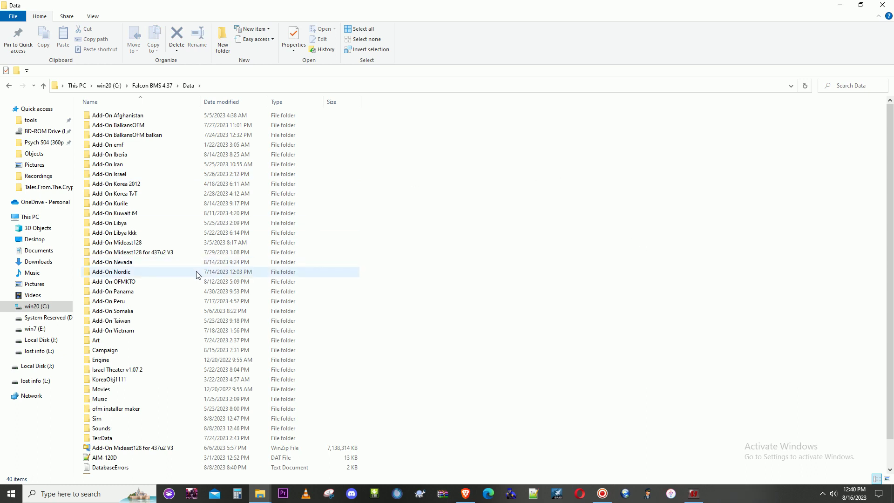
{"action": "mouse_move", "coordinate": [150, 287]}
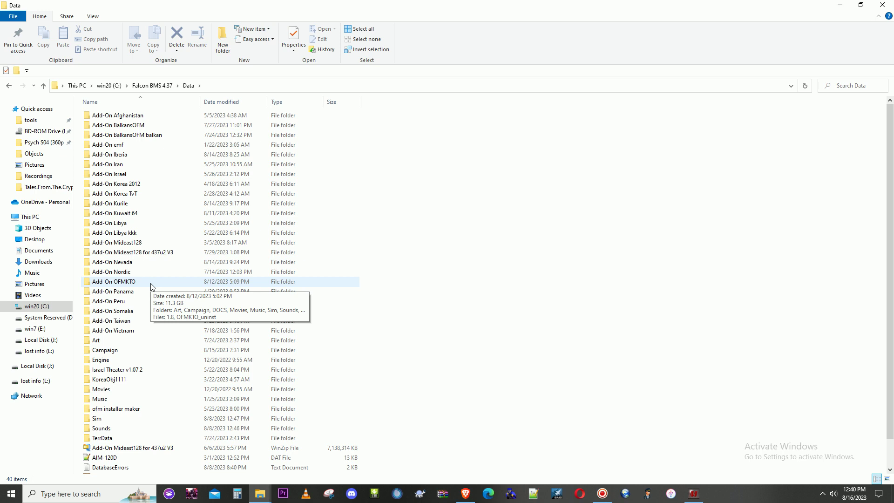
{"action": "right_click", "coordinate": [123, 332]}
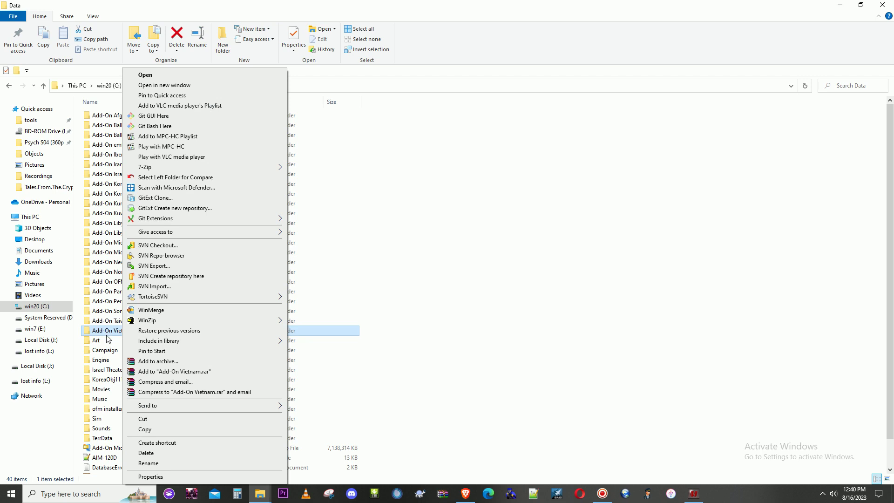
Open Add-On Vietnam in a new window snapped to the right, with the Data window on the left
{"action": "left_click", "coordinate": [164, 85]}
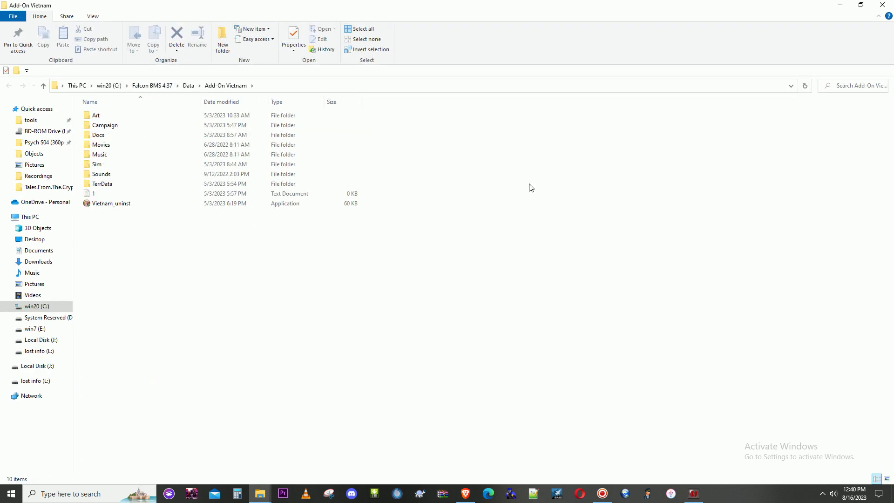
{"action": "left_click_drag", "start_coordinate": [498, 16], "coordinate": [892, 61]}
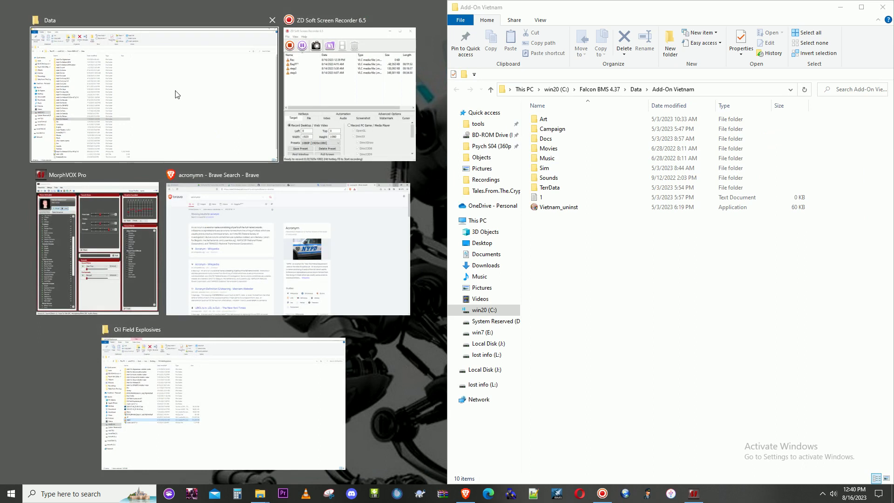
{"action": "left_click", "coordinate": [173, 92]}
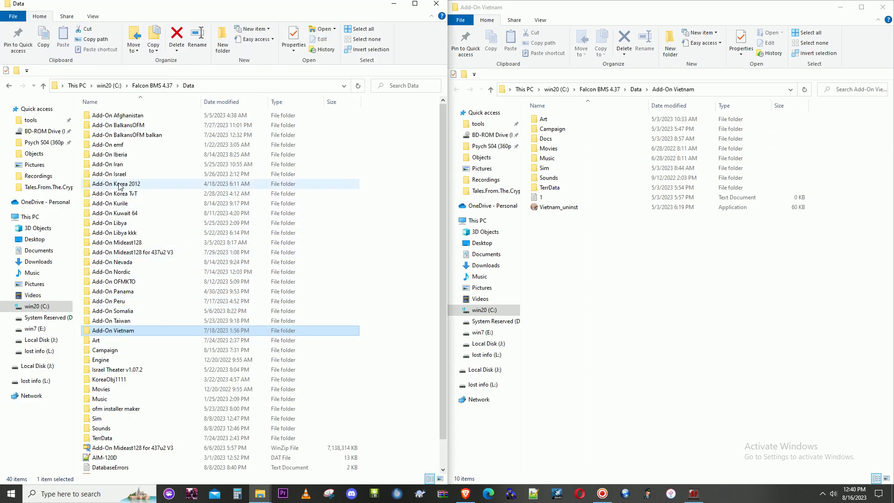
{"action": "double_click", "coordinate": [134, 207]}
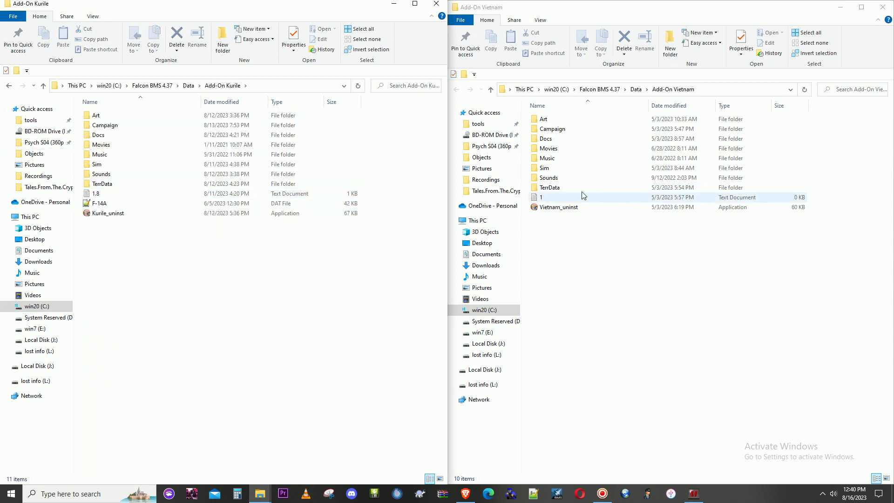
{"action": "left_click", "coordinate": [544, 200]}
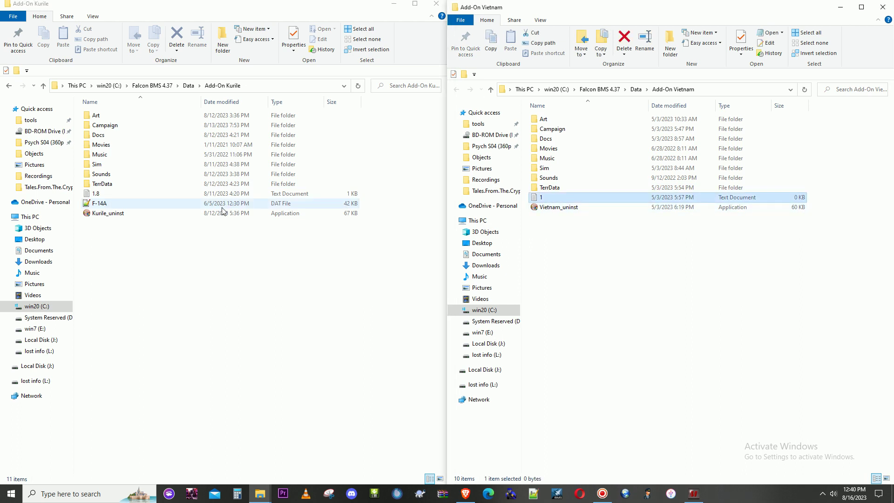
{"action": "double_click", "coordinate": [100, 195]}
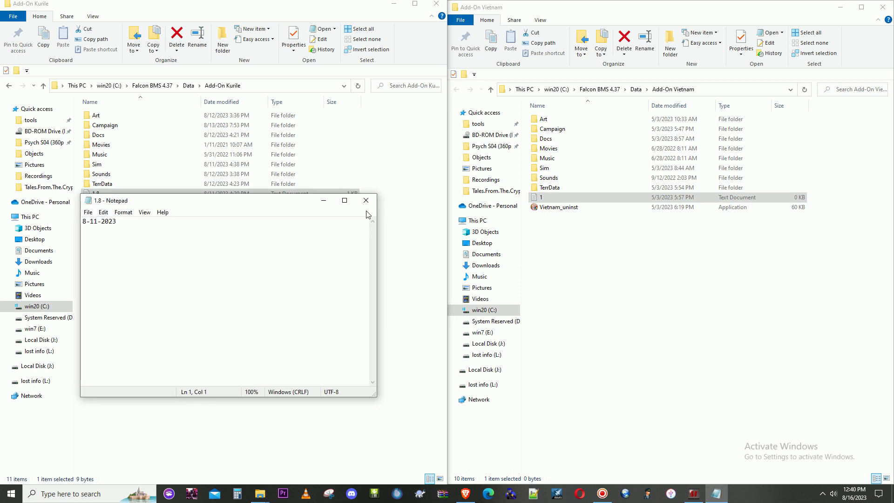
{"action": "left_click", "coordinate": [371, 205]}
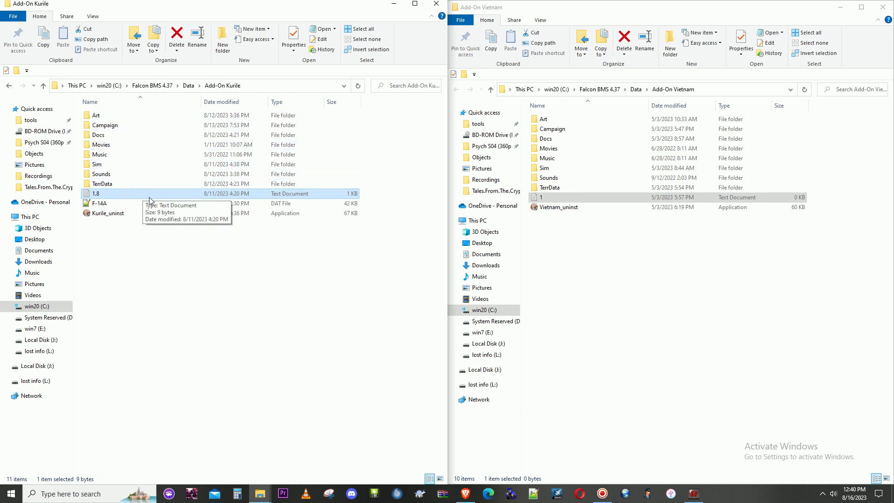
Delete the empty file 1 from Add-On Vietnam and paste in a copy of Kurile's 1.8 document
{"action": "right_click", "coordinate": [579, 196]}
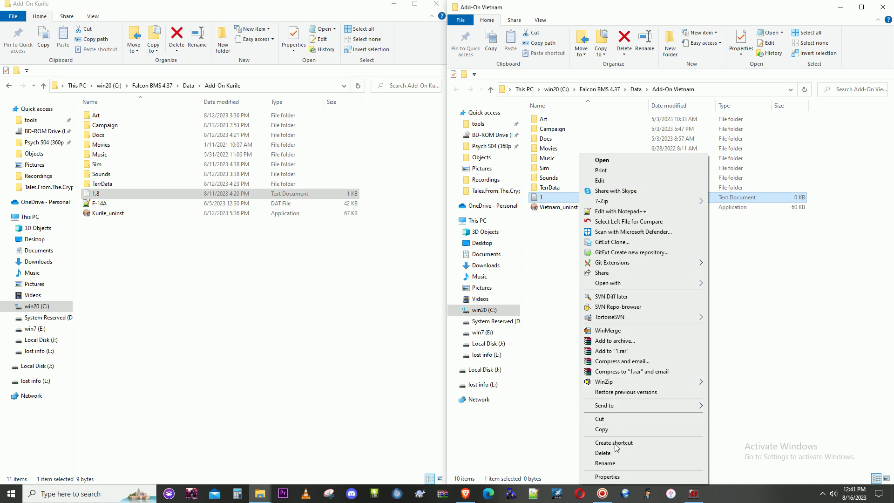
{"action": "left_click", "coordinate": [611, 453]}
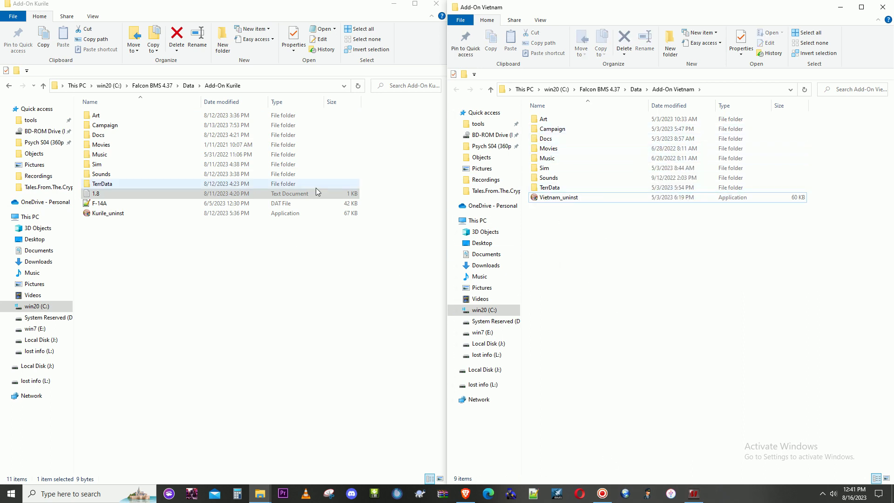
{"action": "right_click", "coordinate": [104, 194]}
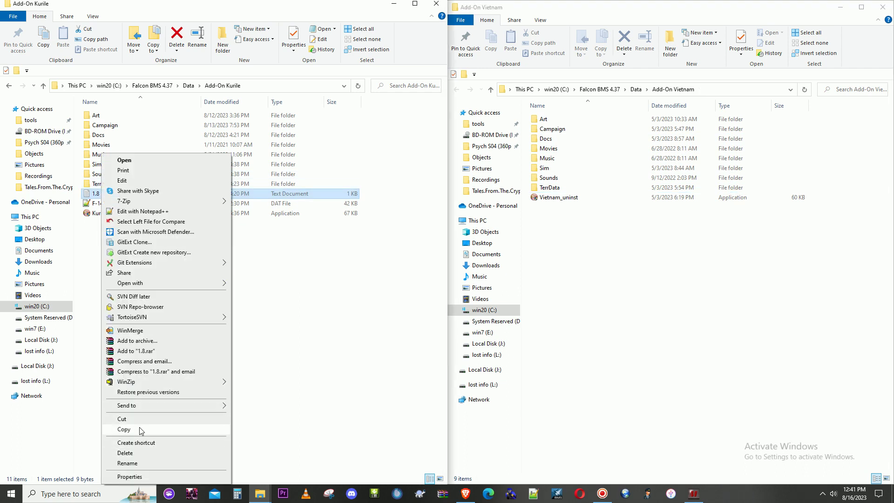
{"action": "left_click", "coordinate": [139, 429]}
{"action": "right_click", "coordinate": [665, 291]}
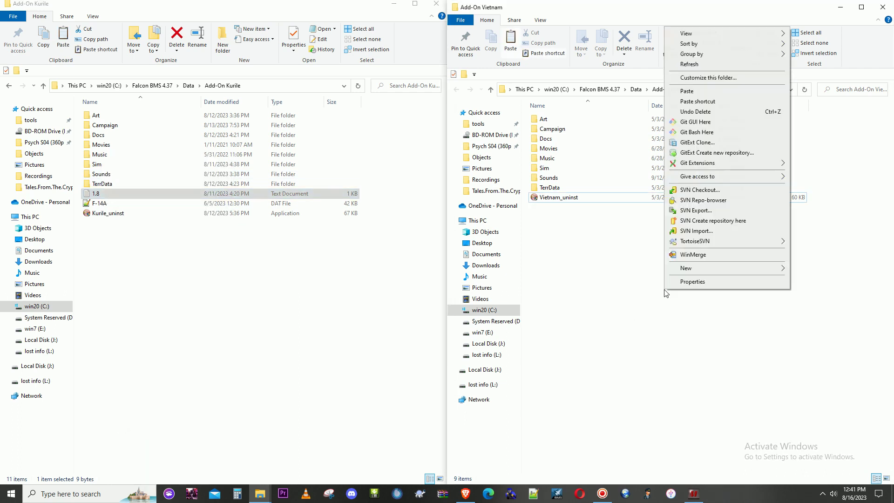
{"action": "left_click", "coordinate": [687, 91]}
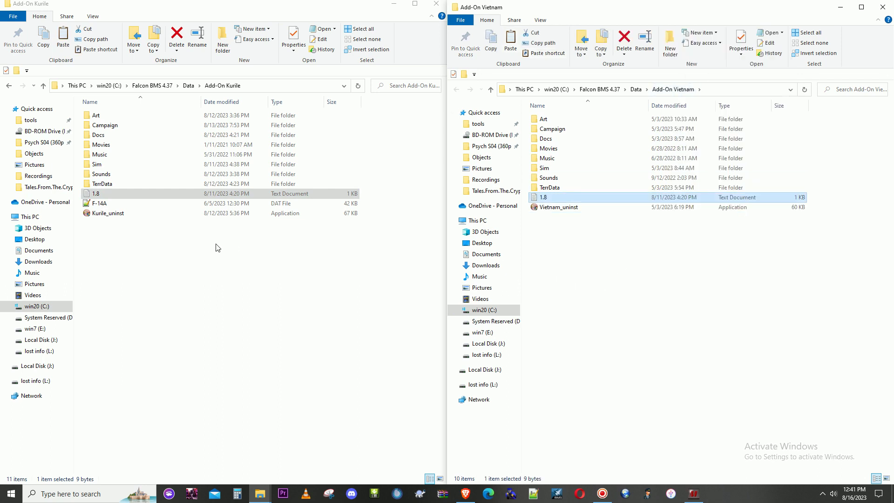
Delete the CkptArt folder inside Add-On Vietnam's Art folder
{"action": "double_click", "coordinate": [551, 120]}
{"action": "right_click", "coordinate": [551, 138]}
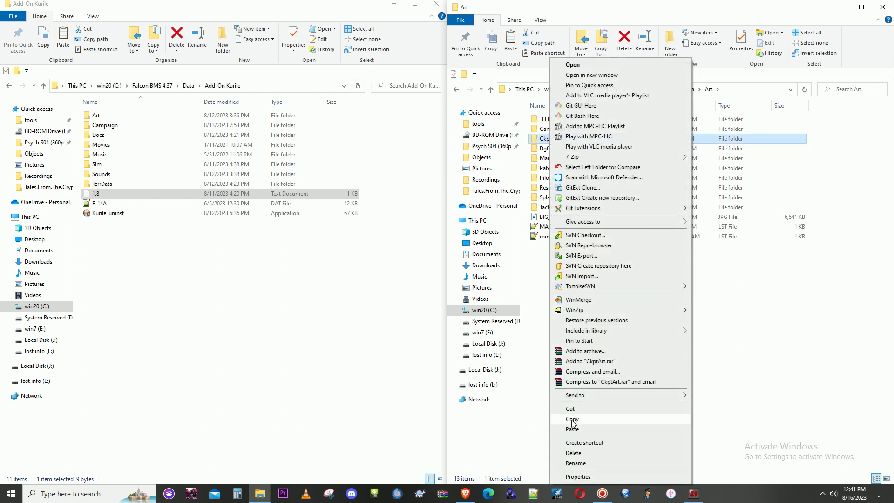
{"action": "left_click", "coordinate": [584, 454]}
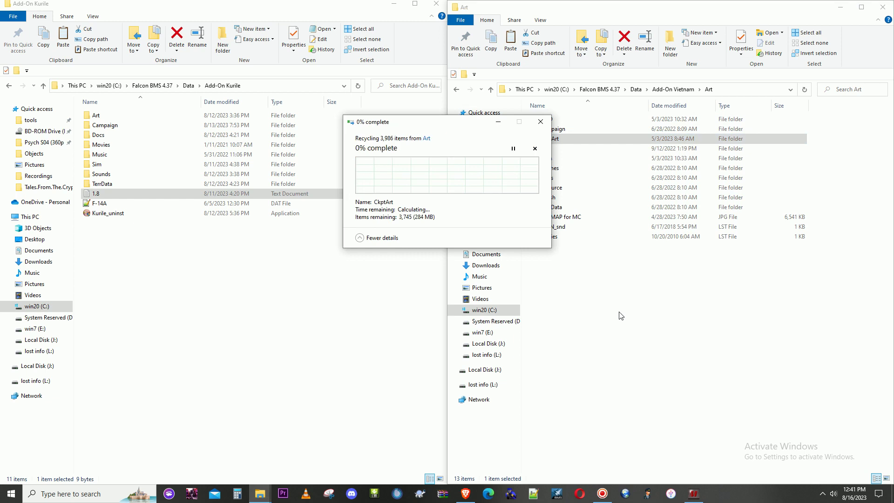
Copy Kurile's CkptArt folder (4,050 items) into Vietnam's Art folder
{"action": "double_click", "coordinate": [95, 115]}
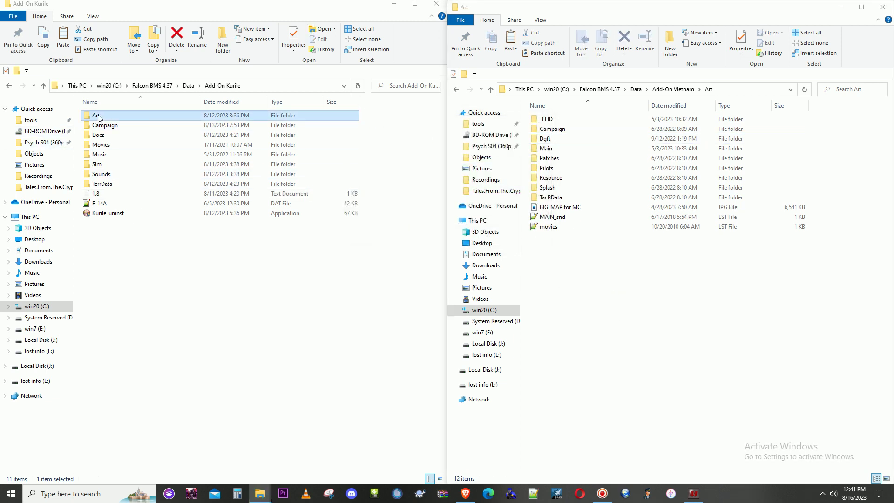
{"action": "left_click", "coordinate": [104, 127]}
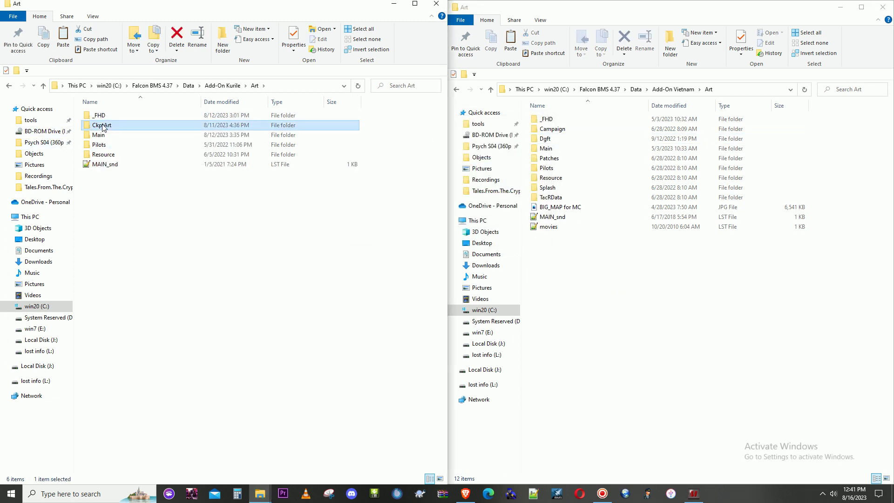
{"action": "right_click", "coordinate": [129, 127]}
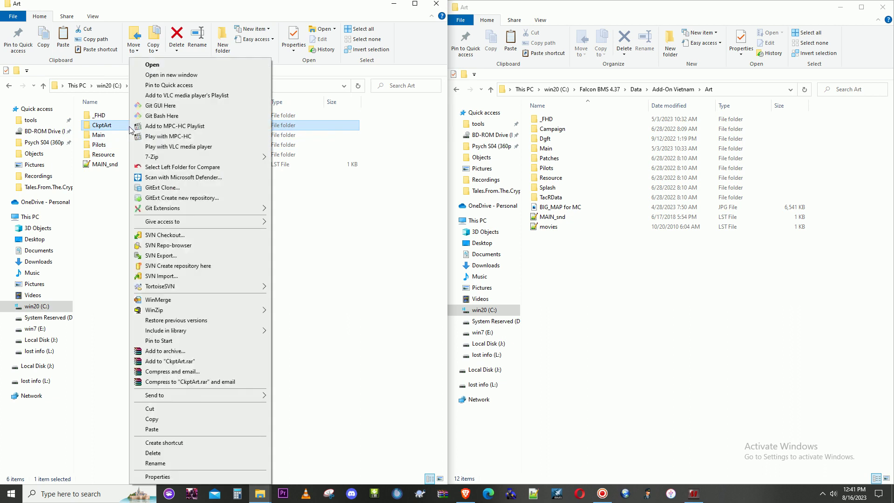
{"action": "left_click", "coordinate": [169, 419]}
{"action": "right_click", "coordinate": [580, 315]}
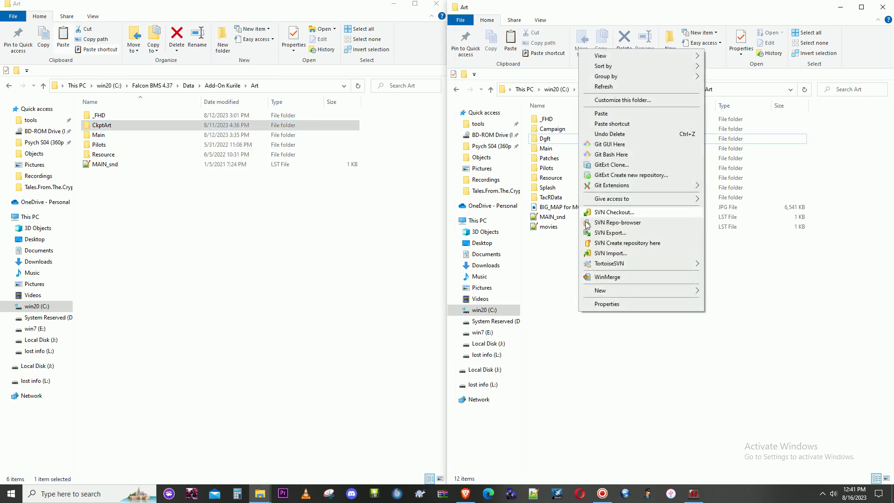
{"action": "left_click", "coordinate": [600, 114]}
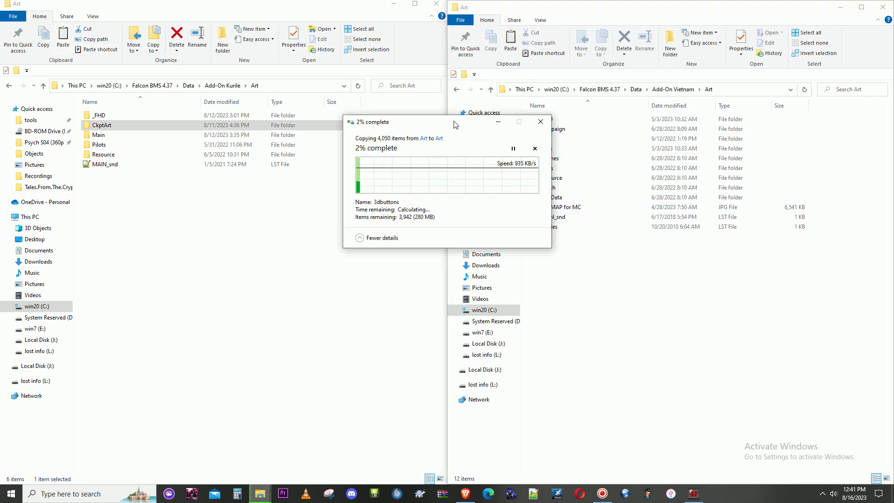
{"action": "left_click_drag", "start_coordinate": [454, 121], "coordinate": [731, 307]}
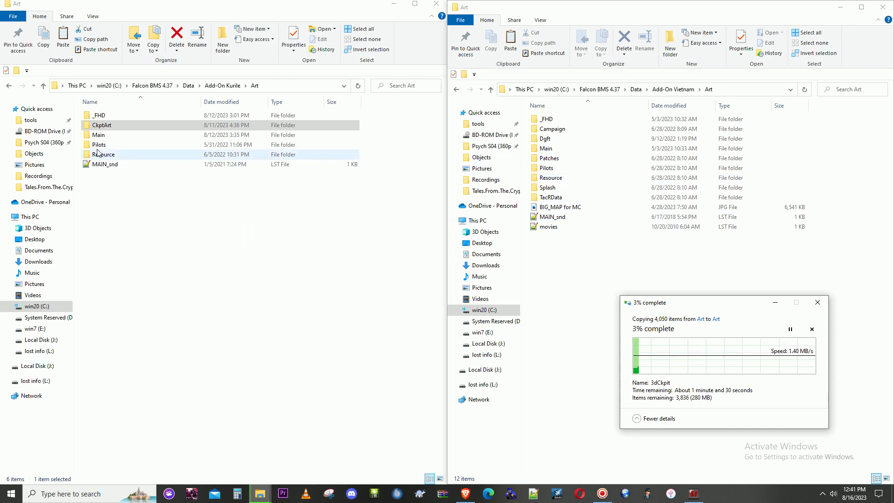
Show the Art\Main folder in both the Kurile and Vietnam windows
{"action": "left_click", "coordinate": [92, 141]}
{"action": "key", "text": "F5"}
{"action": "double_click", "coordinate": [93, 141]}
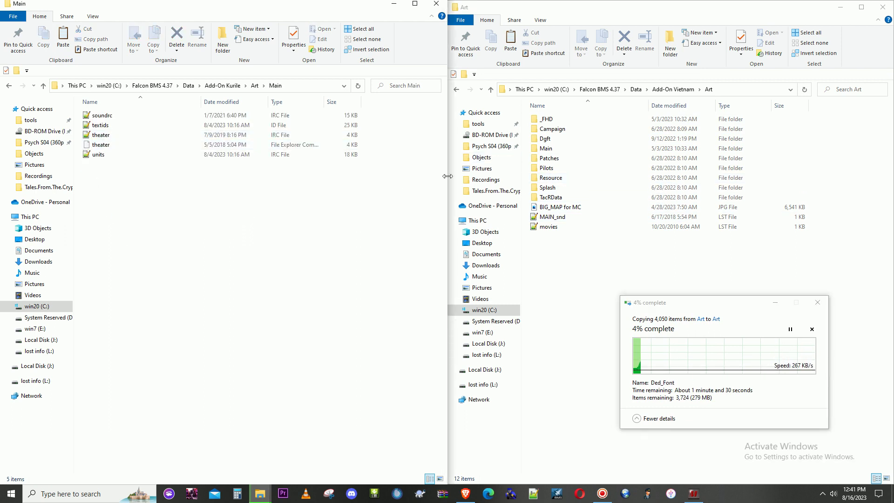
{"action": "double_click", "coordinate": [545, 148]}
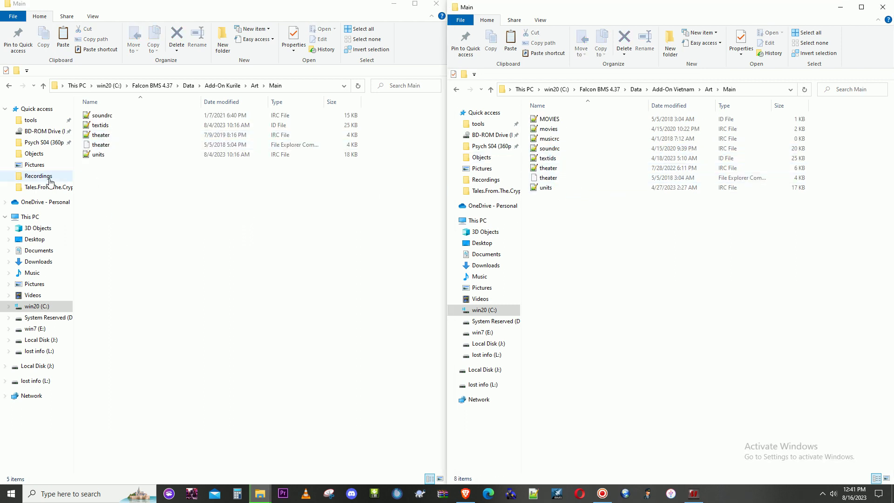
Copy Kurile's textids and units files into Vietnam's Main folder, replacing the existing ones
{"action": "left_click", "coordinate": [110, 128]}
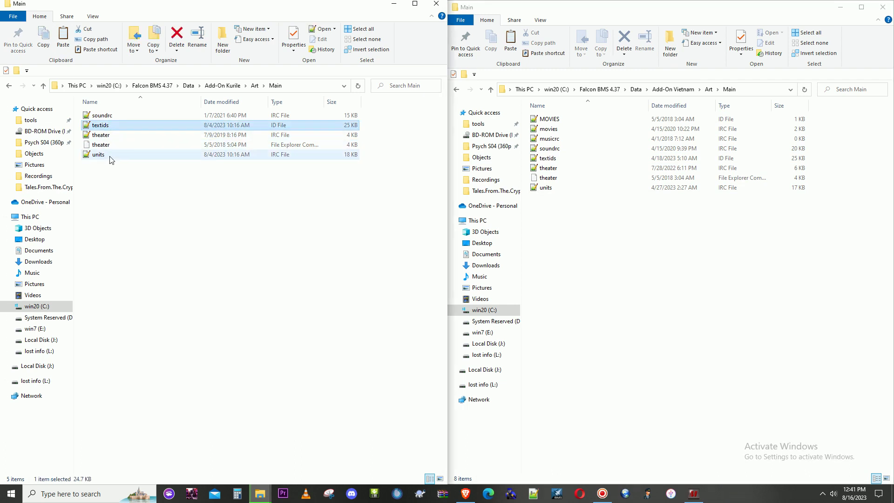
{"action": "left_click", "coordinate": [110, 156], "text": "ctrl"}
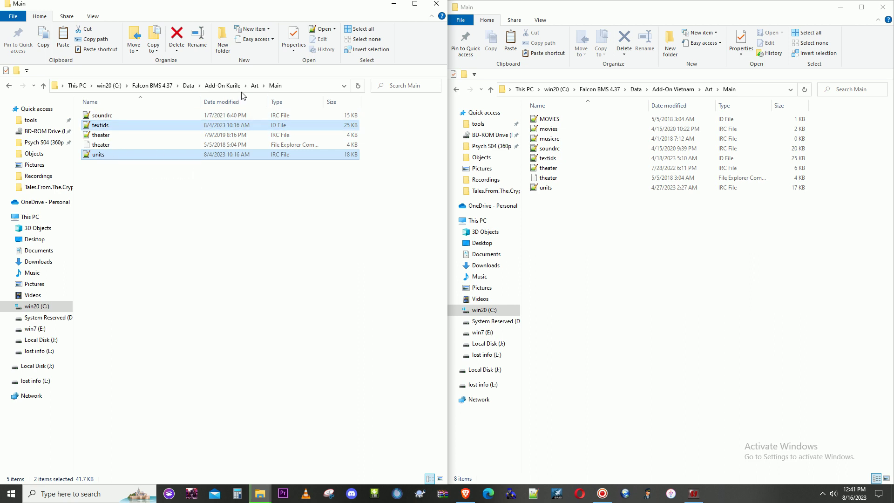
{"action": "right_click", "coordinate": [174, 158]}
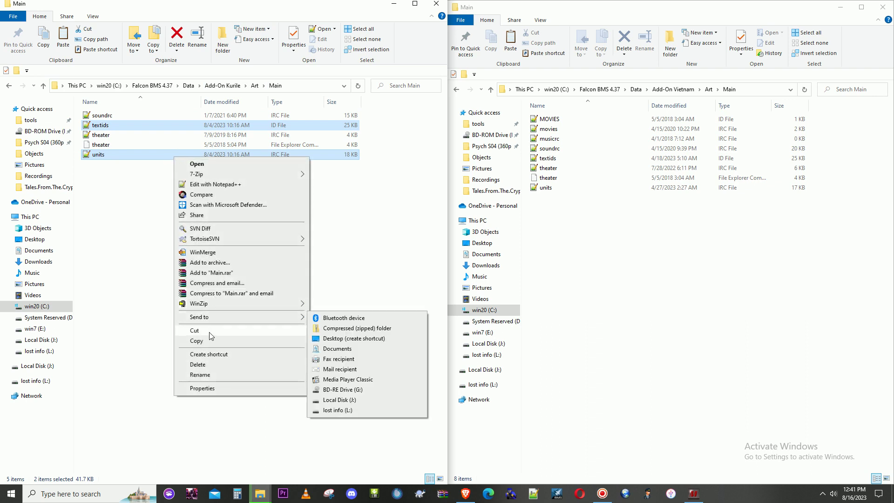
{"action": "left_click", "coordinate": [198, 342]}
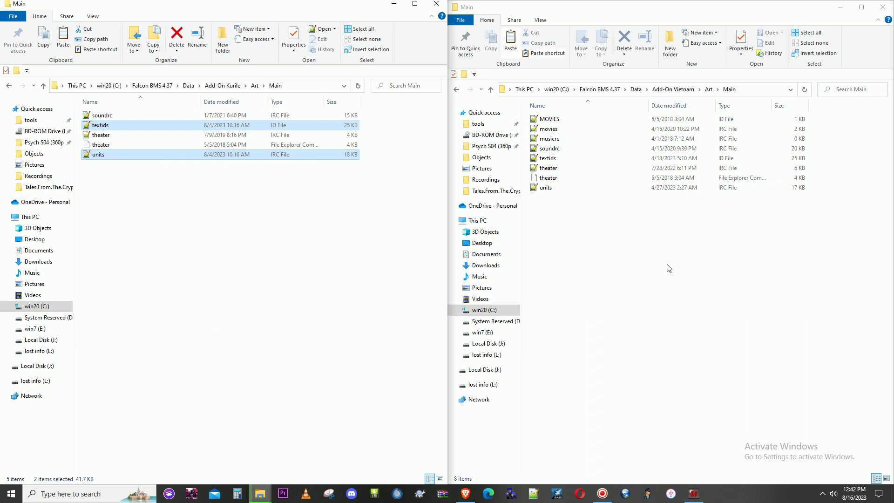
{"action": "right_click", "coordinate": [642, 255]}
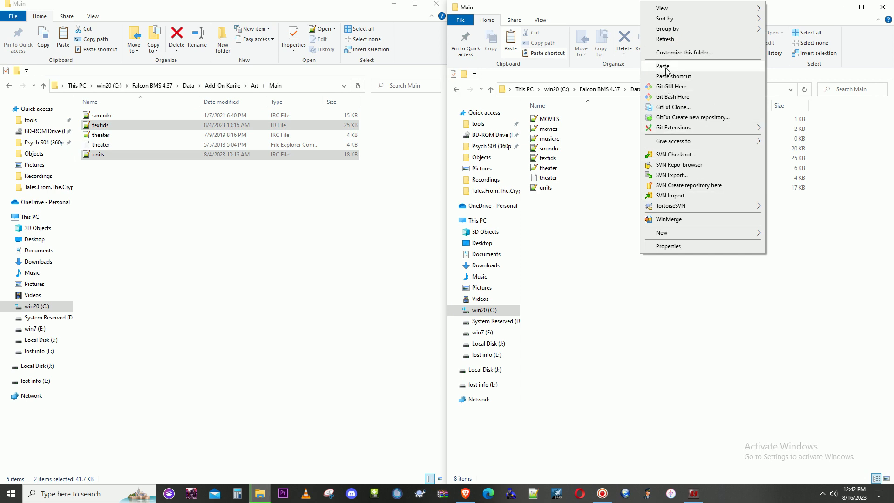
{"action": "left_click", "coordinate": [663, 67]}
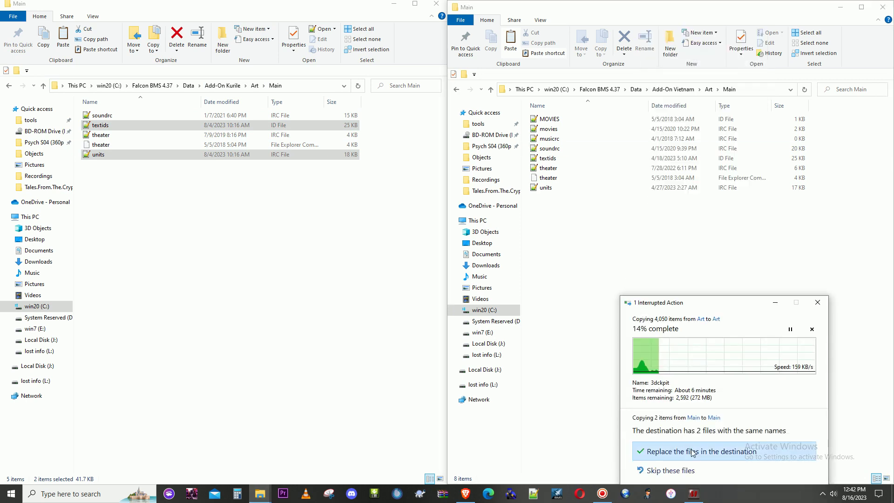
{"action": "left_click", "coordinate": [687, 448]}
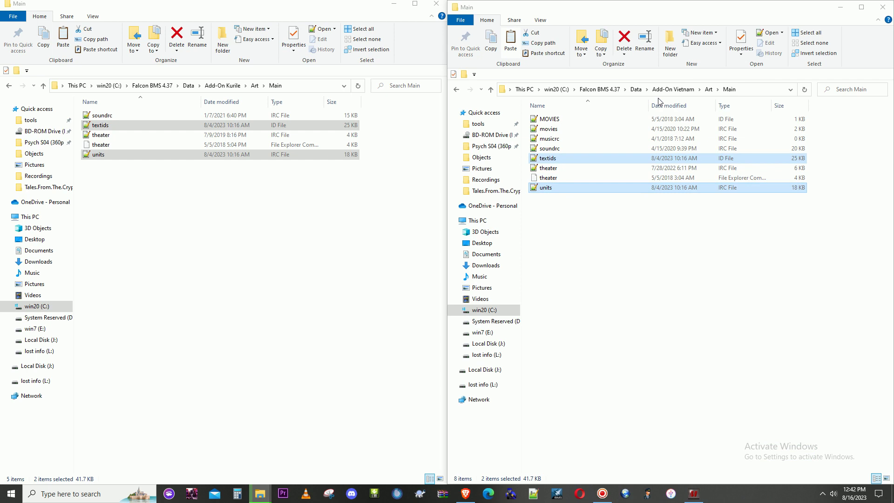
Show the Campaign folders of both Add-On Vietnam and Add-On Kurile
{"action": "left_click", "coordinate": [671, 92]}
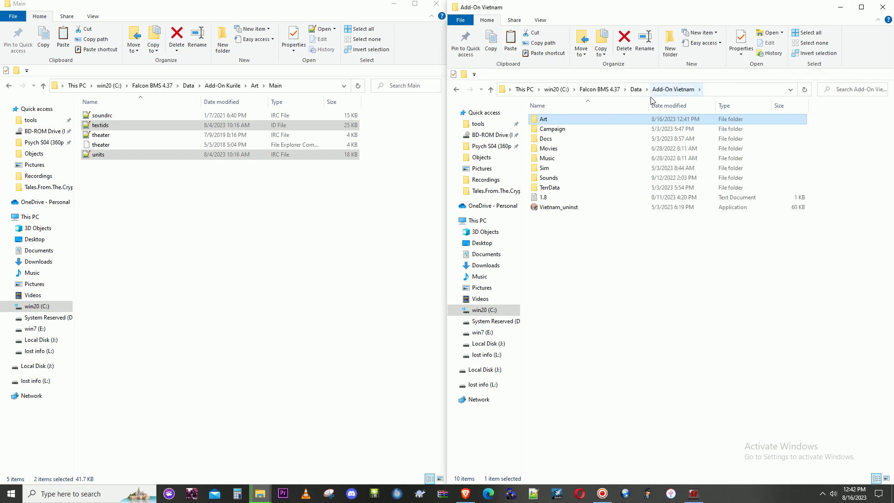
{"action": "left_click", "coordinate": [226, 85]}
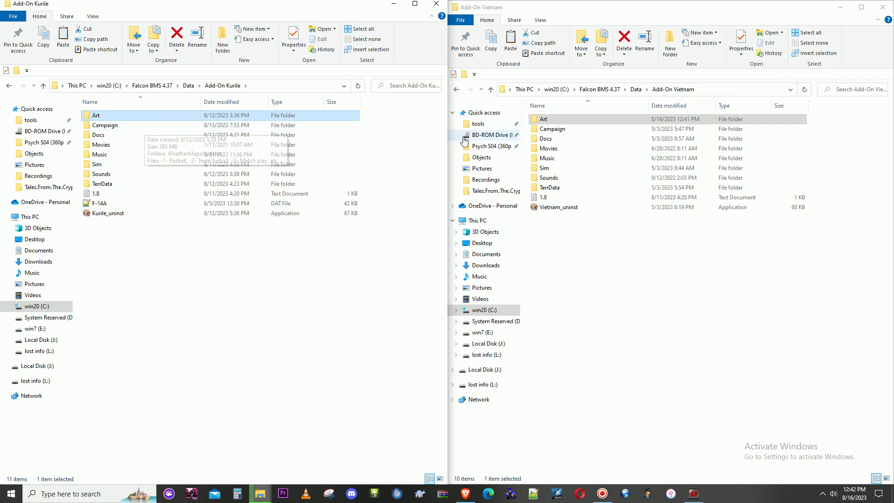
{"action": "left_click", "coordinate": [557, 133]}
{"action": "double_click", "coordinate": [558, 133]}
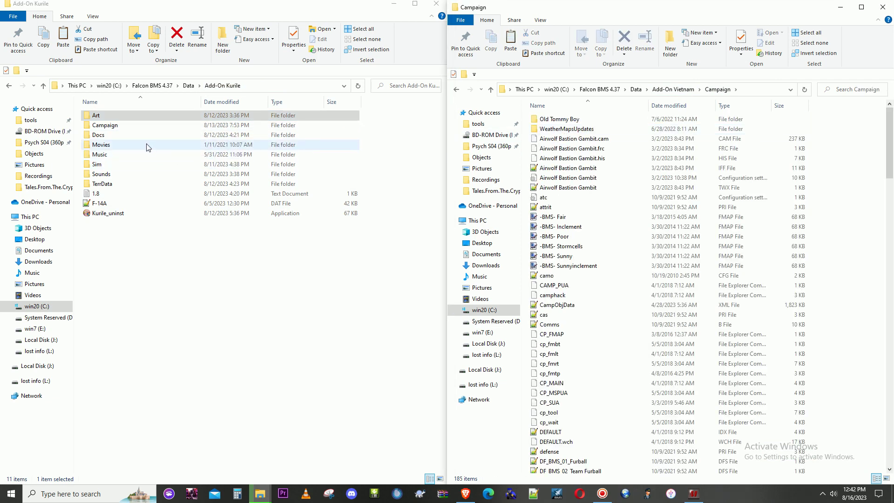
{"action": "double_click", "coordinate": [134, 126]}
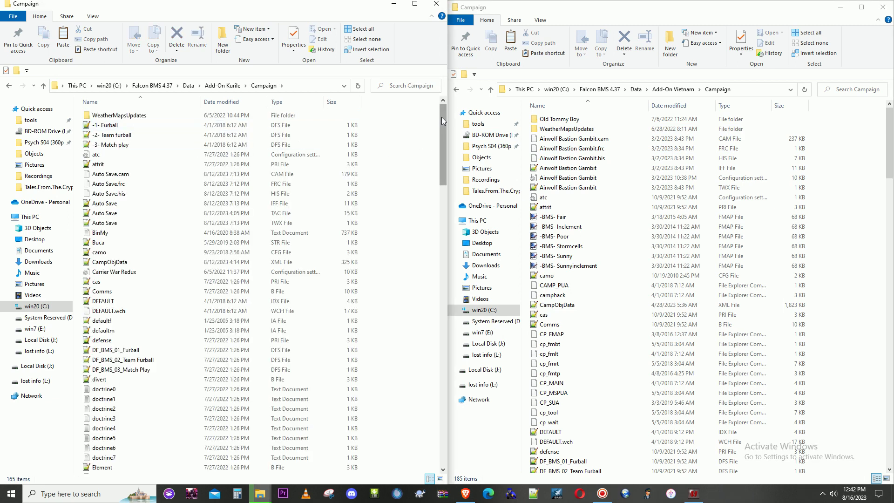
{"action": "left_click_drag", "start_coordinate": [441, 117], "coordinate": [447, 419]}
Overwrite Vietnam's TeNavalUnits, TePlanes and TeUnits with Kurile's copies, then return to Add-On Vietnam
{"action": "left_click", "coordinate": [112, 429]}
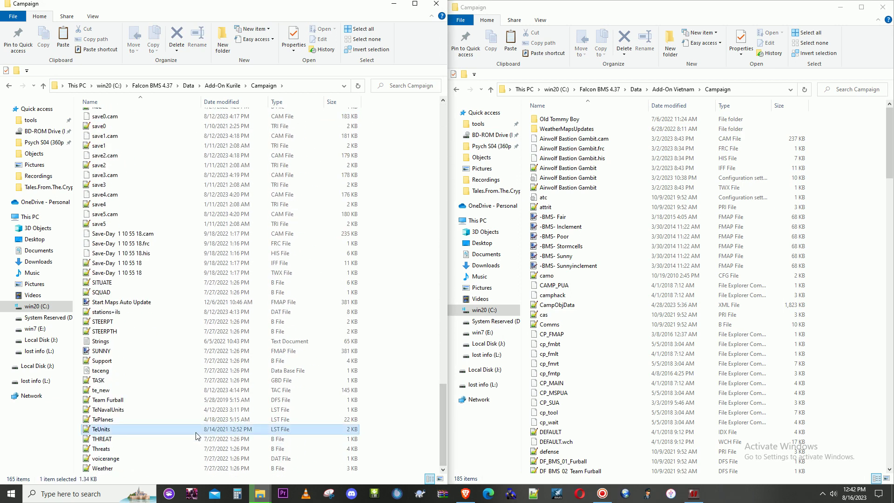
{"action": "left_click", "coordinate": [113, 420], "text": "ctrl"}
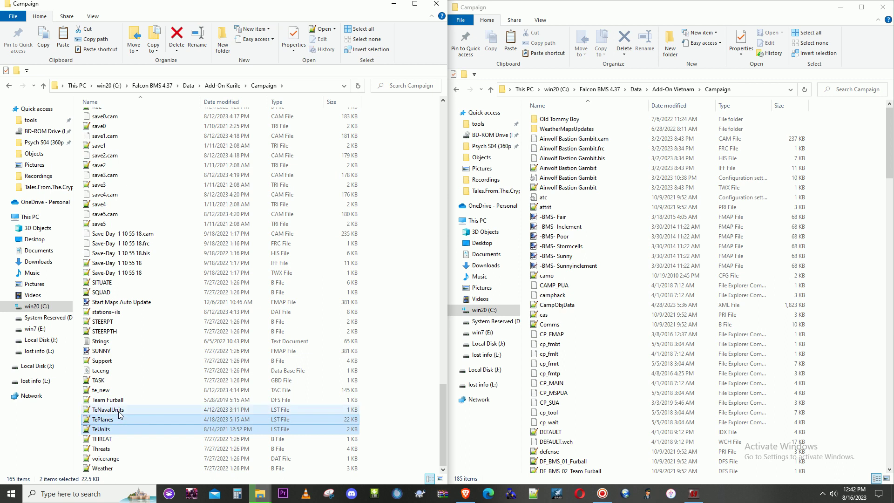
{"action": "right_click", "coordinate": [120, 414]}
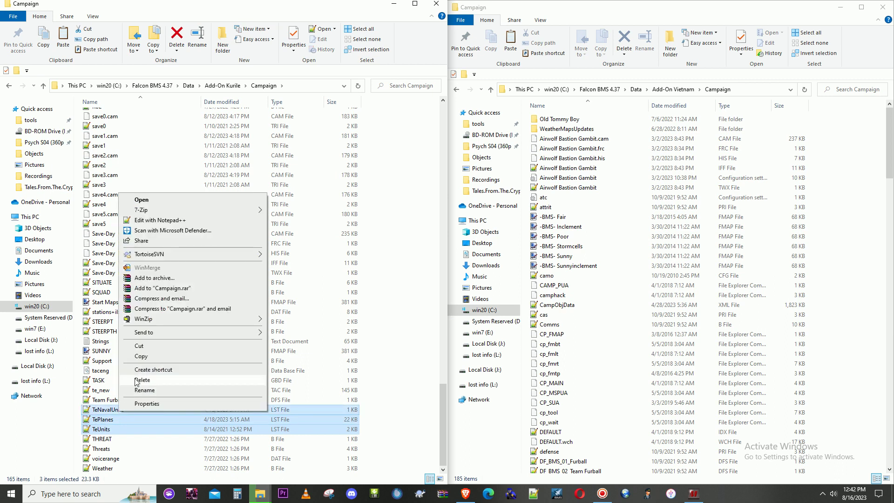
{"action": "left_click", "coordinate": [141, 356]}
{"action": "left_click", "coordinate": [707, 315]}
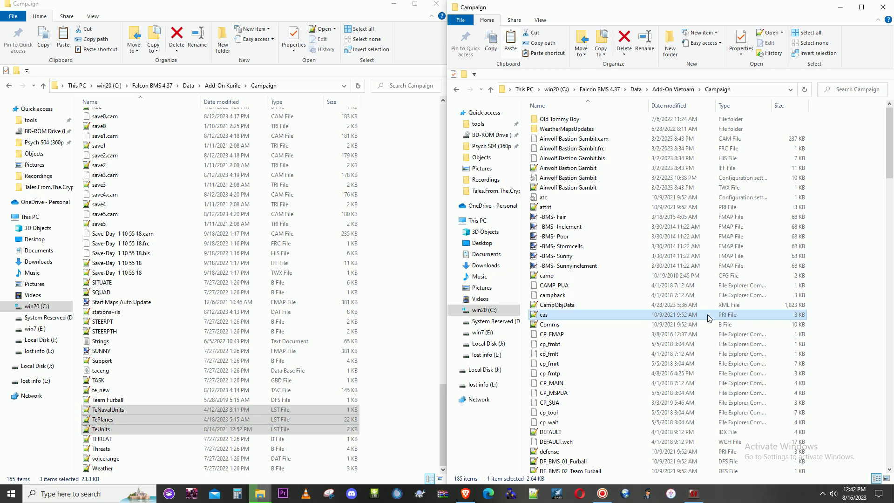
{"action": "key", "text": "ctrl+v"}
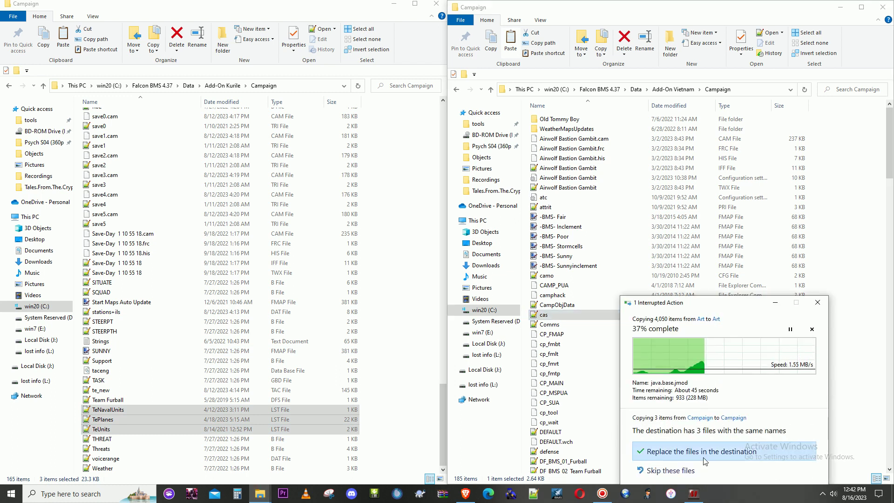
{"action": "left_click", "coordinate": [705, 461]}
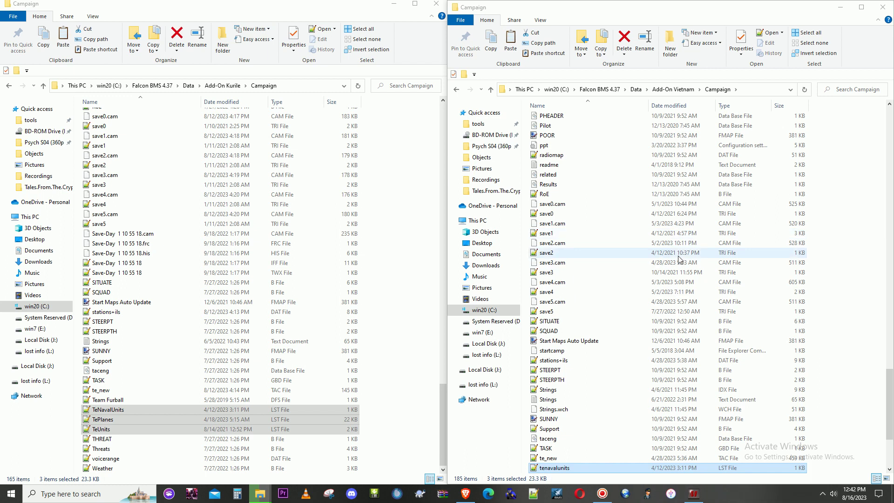
{"action": "left_click", "coordinate": [678, 91]}
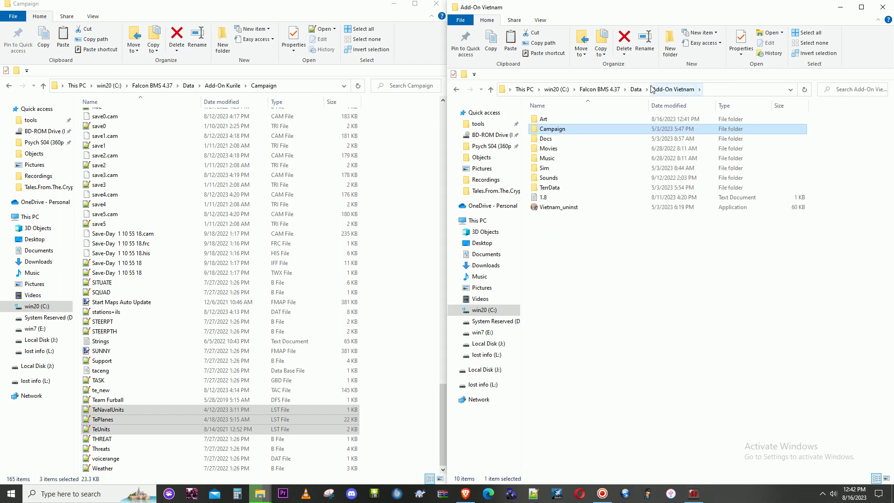
Delete Vietnam's Sim folder and paste in Kurile's 1,053-item Sim folder
{"action": "left_click", "coordinate": [225, 84]}
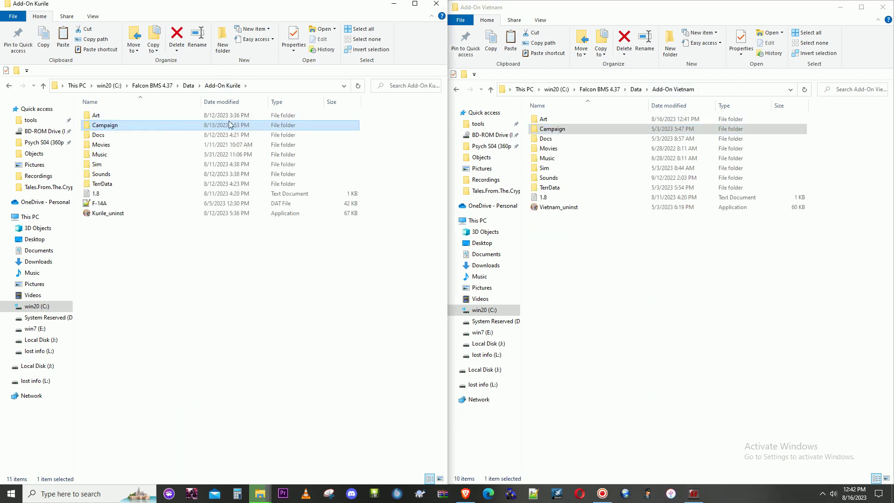
{"action": "right_click", "coordinate": [578, 173]}
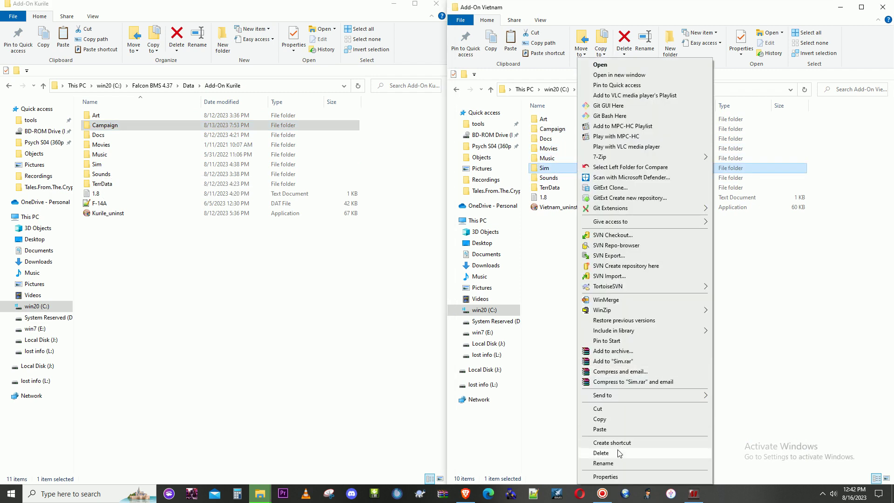
{"action": "left_click", "coordinate": [619, 454]}
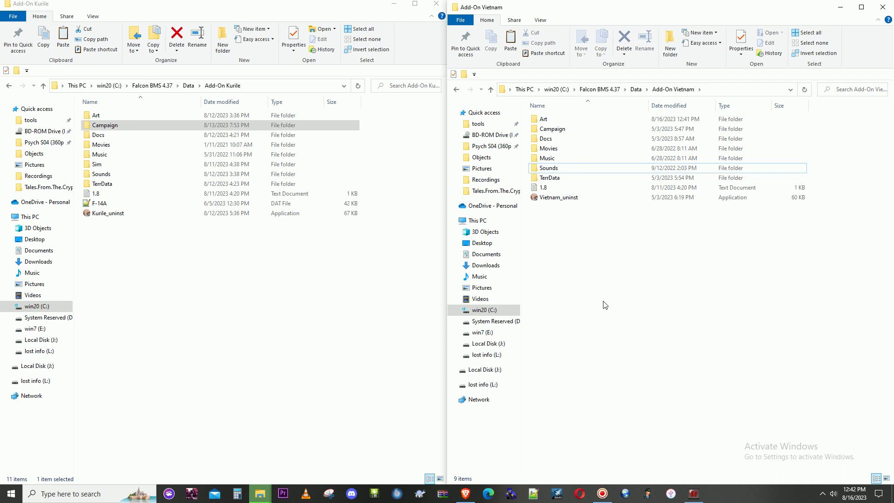
{"action": "right_click", "coordinate": [96, 166]}
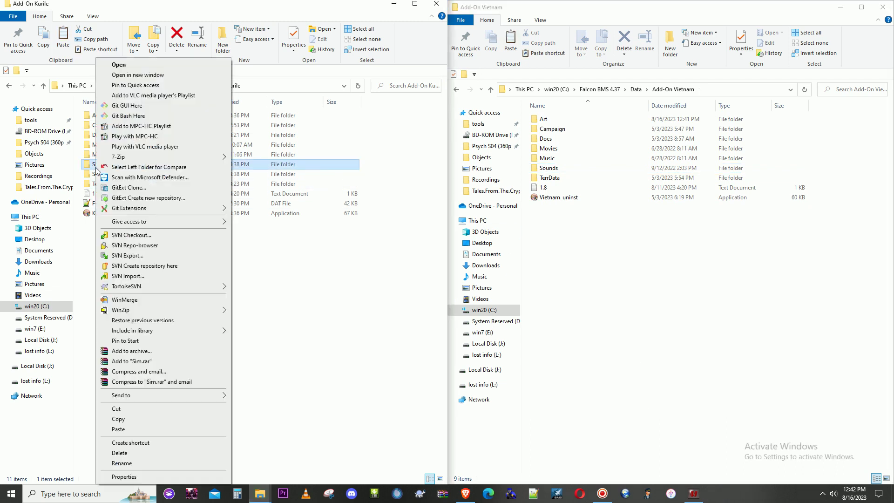
{"action": "left_click", "coordinate": [122, 419]}
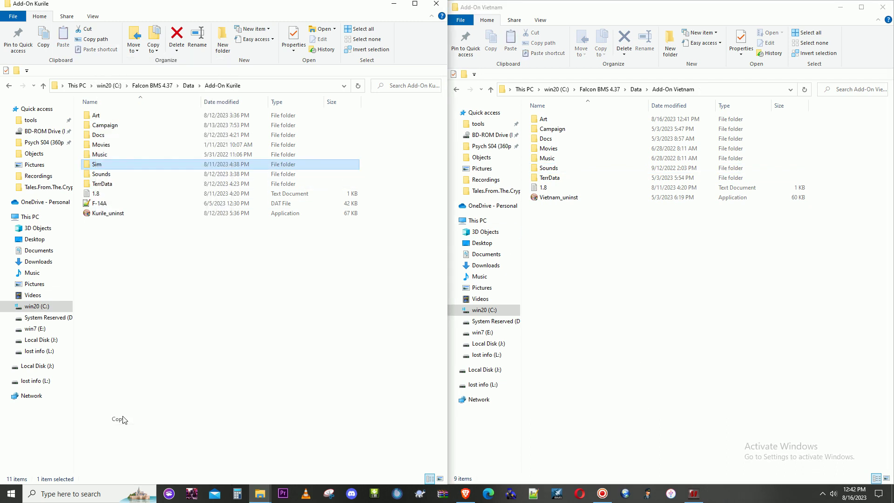
{"action": "right_click", "coordinate": [626, 299]}
{"action": "left_click", "coordinate": [651, 98]}
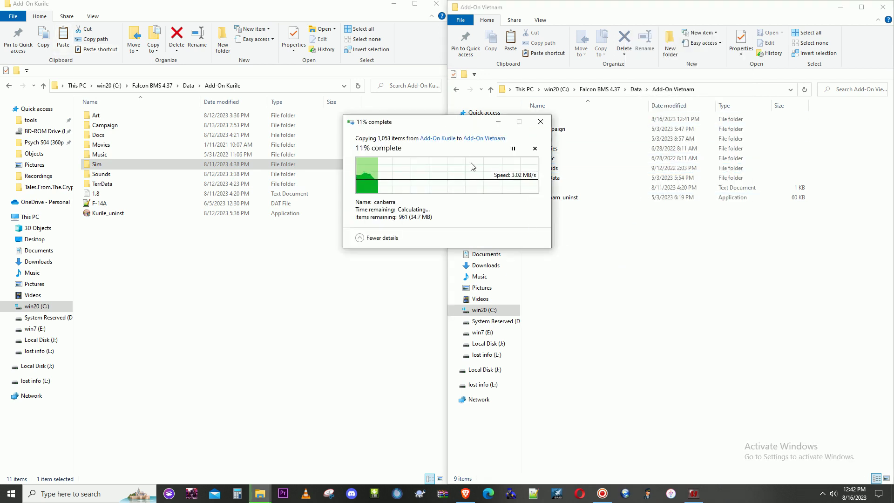
{"action": "left_click_drag", "start_coordinate": [457, 124], "coordinate": [711, 299]}
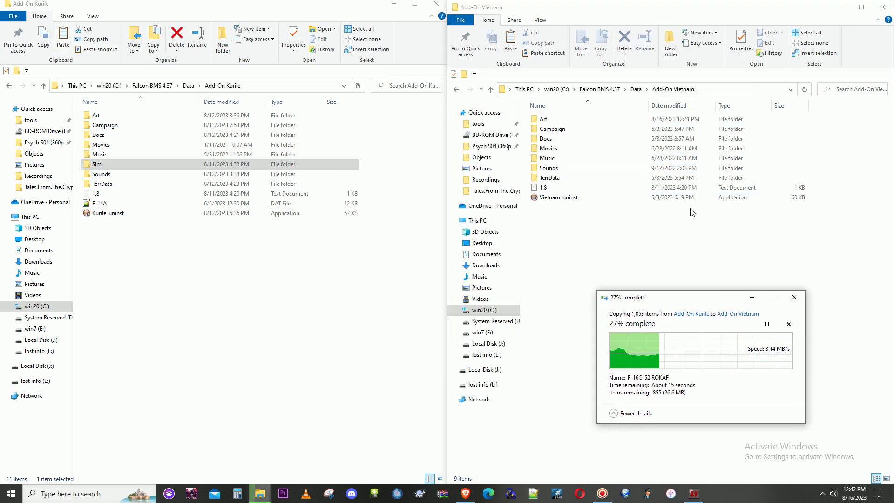
Open TerrData in both add-ons: Kurile with 9 items and Vietnam with 10
{"action": "double_click", "coordinate": [551, 179]}
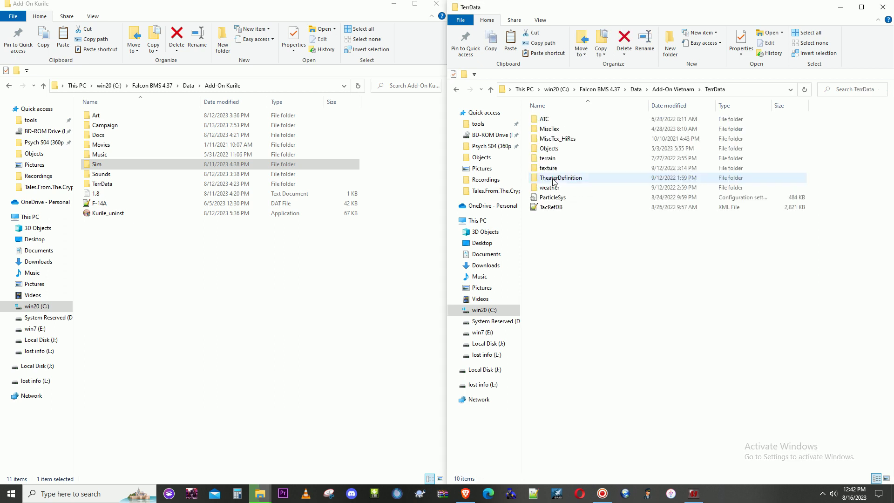
{"action": "double_click", "coordinate": [102, 184]}
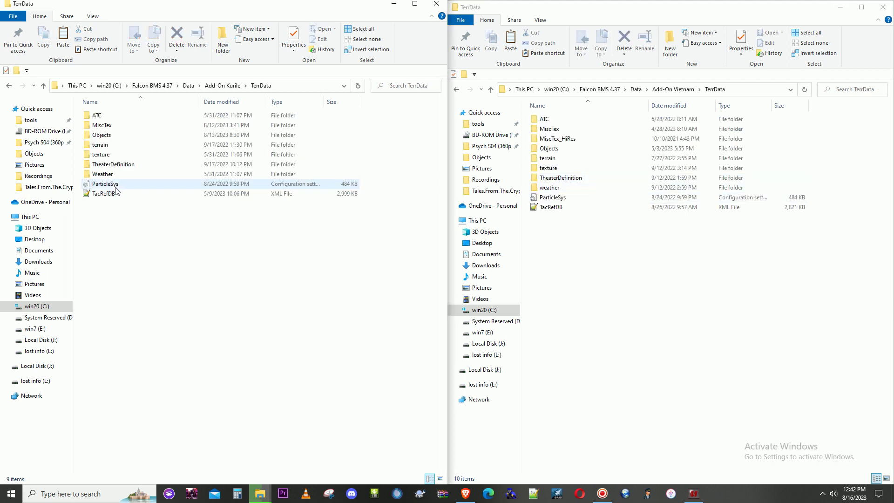
{"action": "double_click", "coordinate": [549, 129]}
{"action": "scroll", "coordinate": [728, 322], "scroll_direction": "down", "scroll_amount": 10}
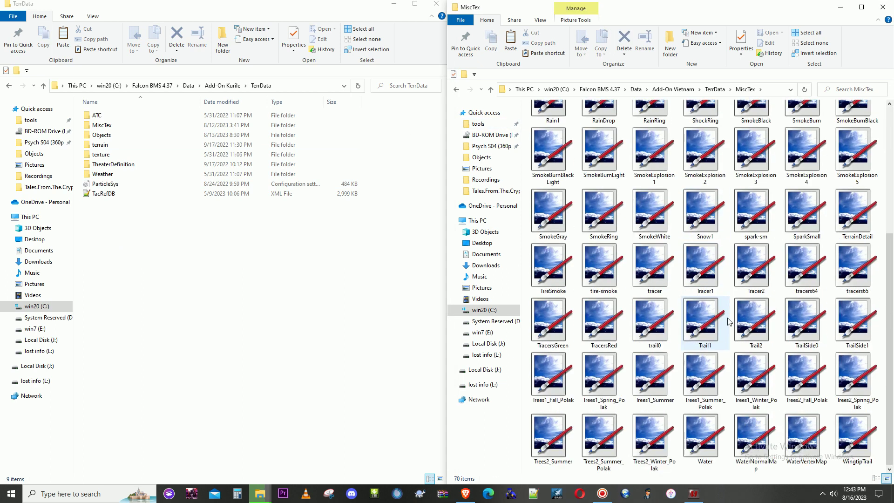
{"action": "left_click", "coordinate": [716, 90]}
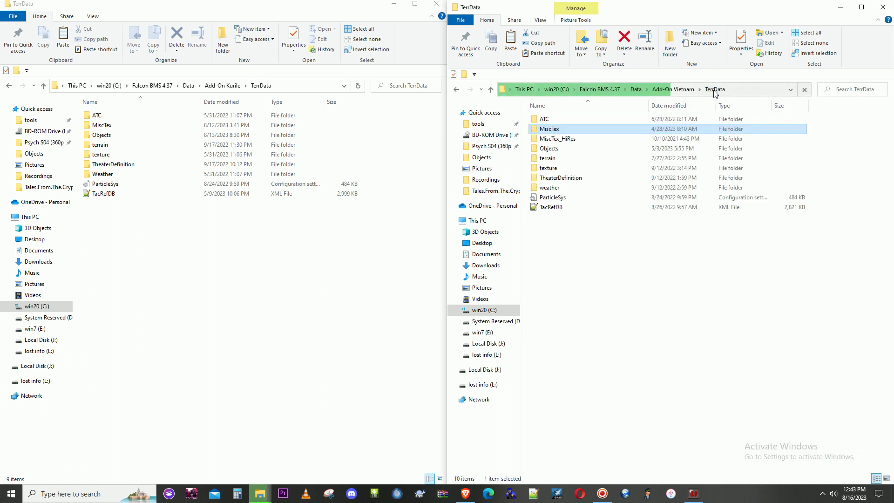
{"action": "left_click", "coordinate": [680, 89]}
Delete the Objects folder from Add-On Vietnam's TerrData
{"action": "double_click", "coordinate": [576, 189]}
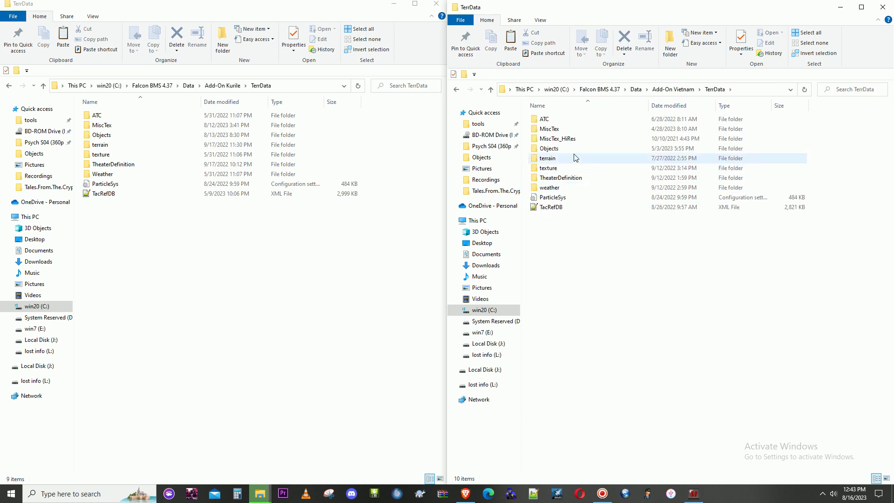
{"action": "left_click", "coordinate": [559, 151]}
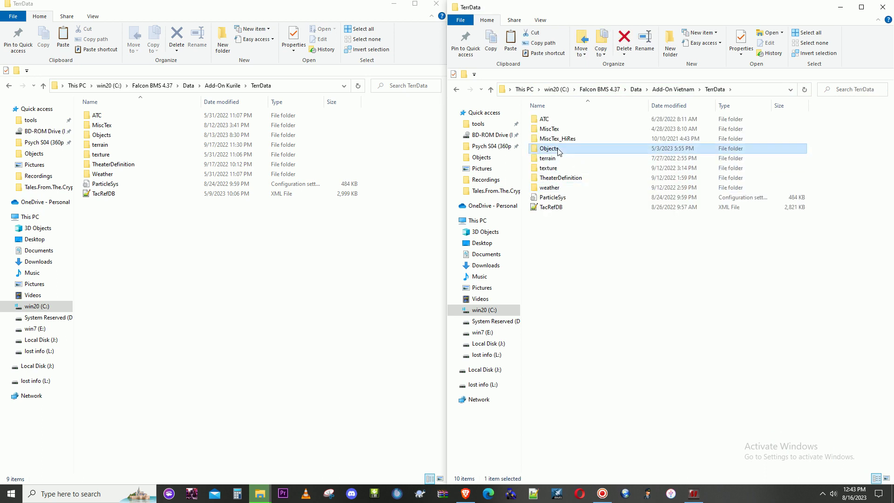
{"action": "right_click", "coordinate": [559, 150]}
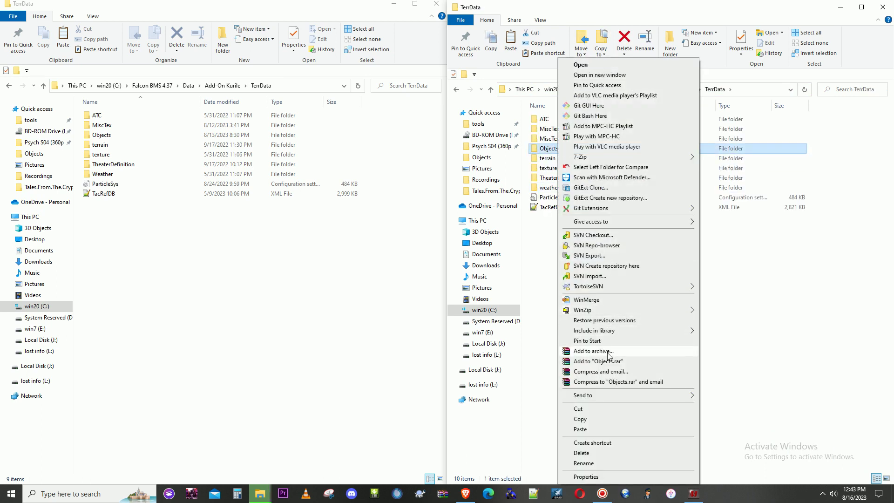
{"action": "left_click", "coordinate": [594, 456]}
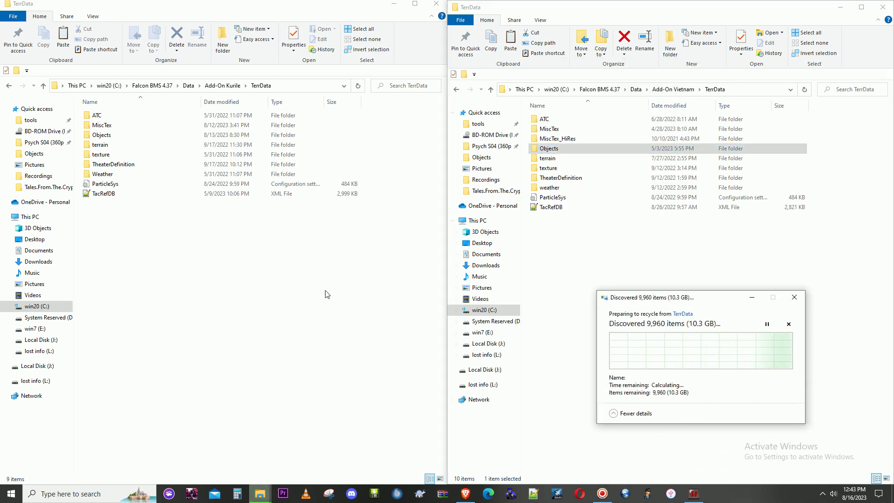
Paste Kurile's 13,577-item Objects folder into Vietnam's TerrData, then return to Add-On Vietnam
{"action": "right_click", "coordinate": [105, 135]}
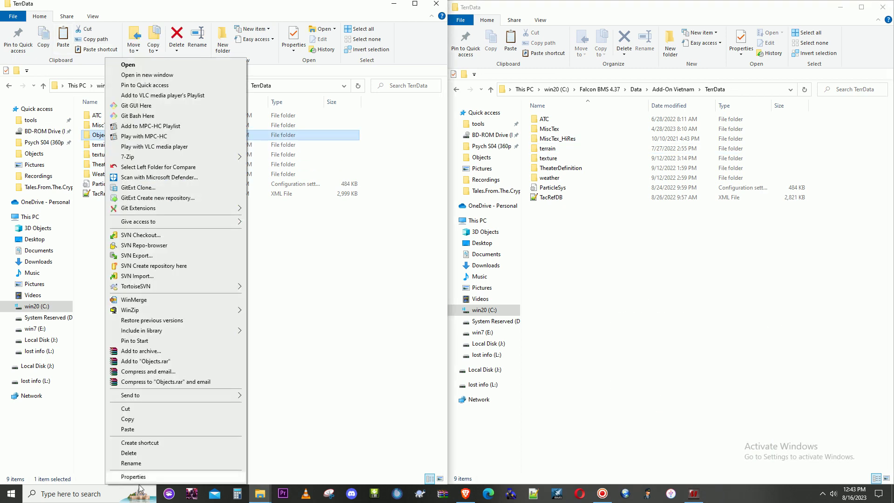
{"action": "left_click", "coordinate": [138, 420]}
{"action": "right_click", "coordinate": [693, 295]}
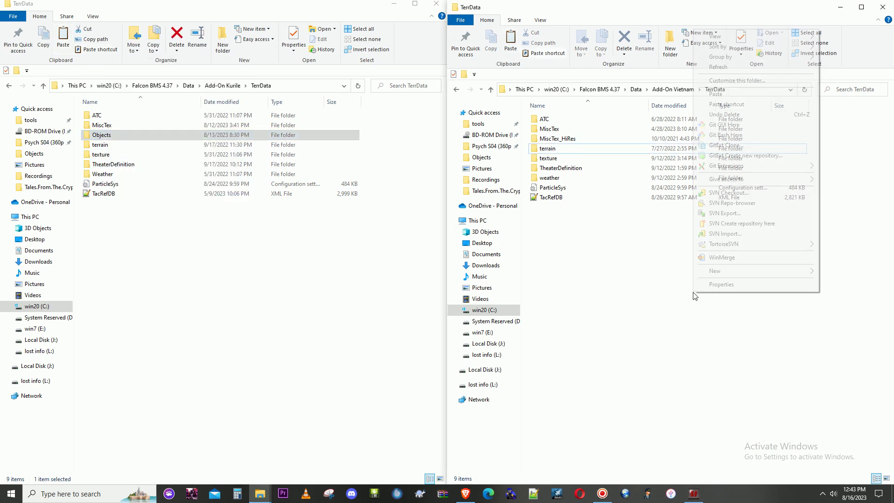
{"action": "left_click", "coordinate": [717, 95]}
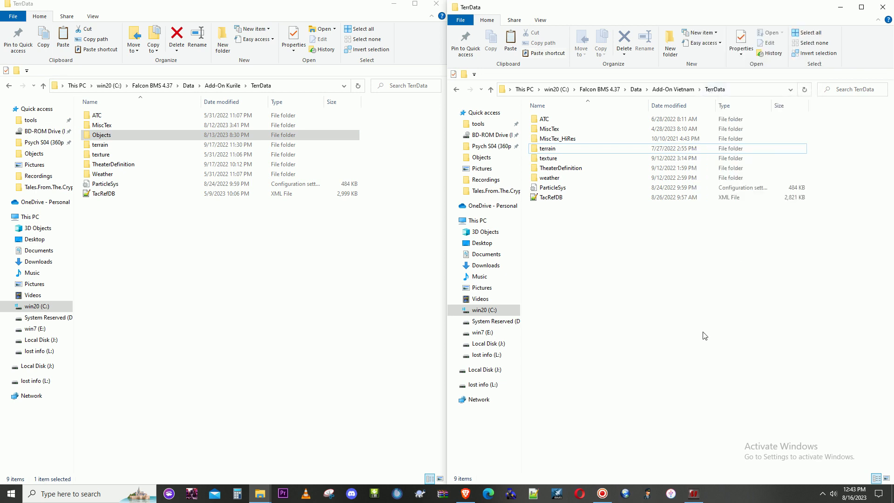
{"action": "left_click_drag", "start_coordinate": [452, 127], "coordinate": [705, 267]}
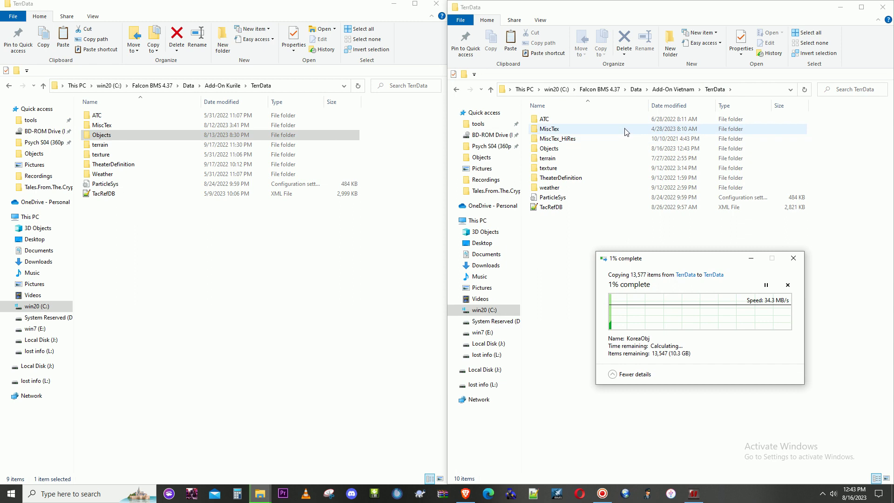
{"action": "left_click", "coordinate": [665, 89]}
{"action": "left_click", "coordinate": [557, 197]}
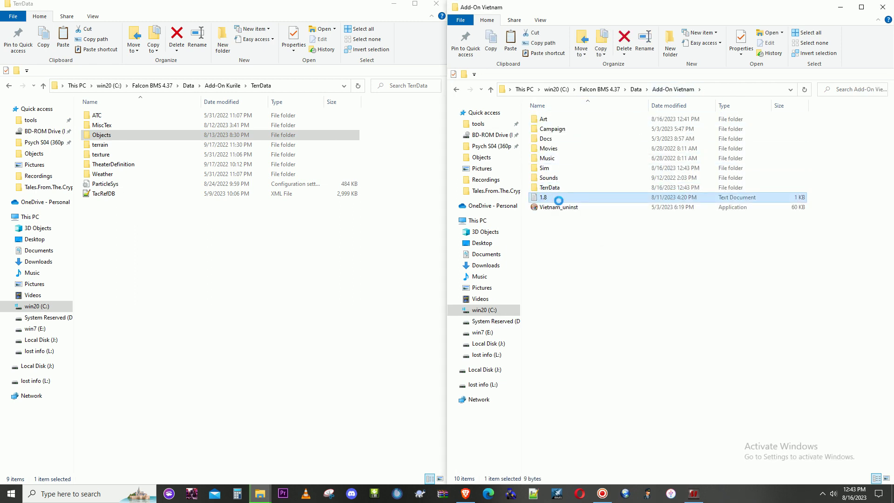
{"action": "double_click", "coordinate": [582, 197]}
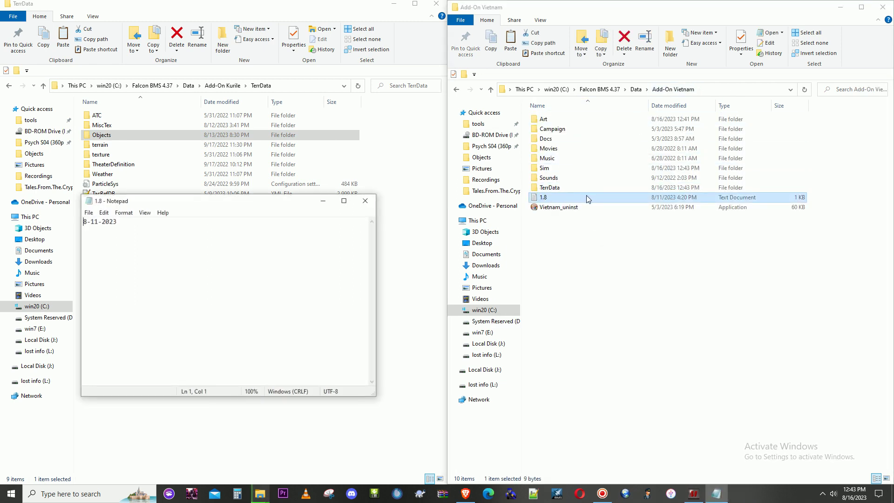
{"action": "left_click", "coordinate": [366, 201]}
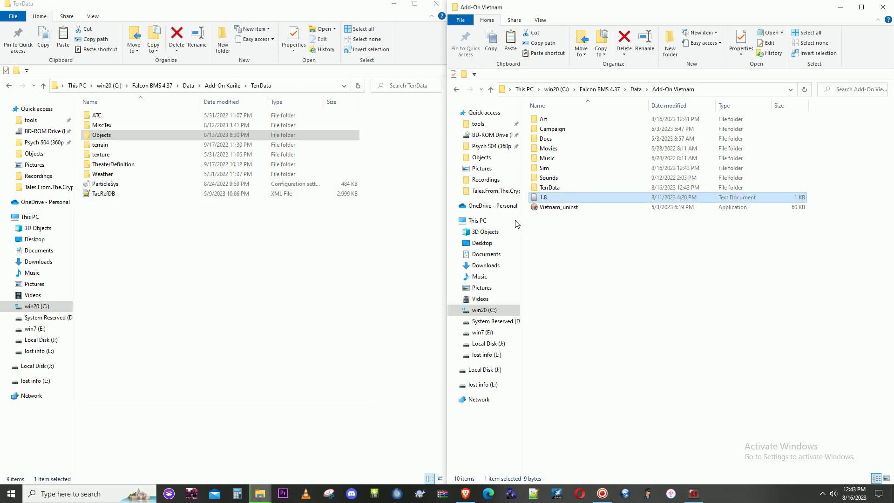